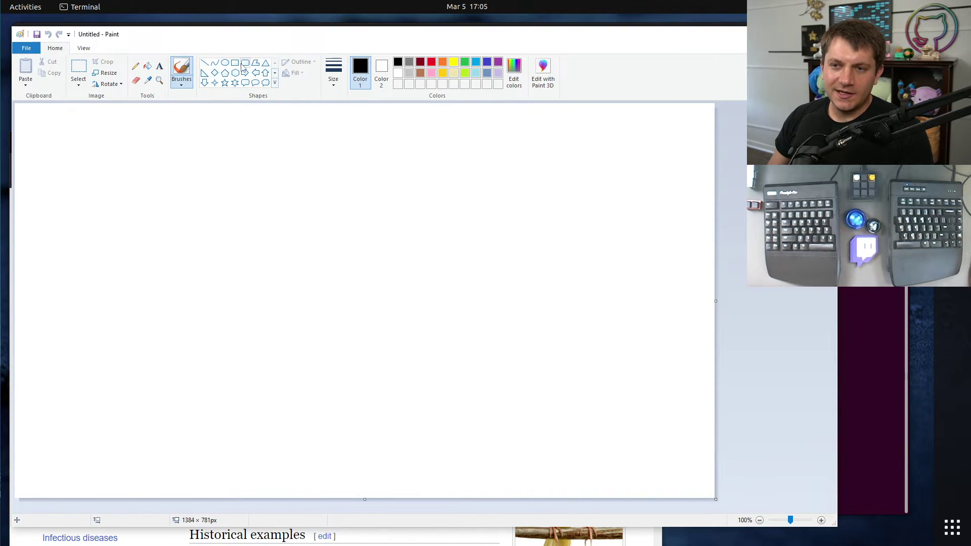
Draw a 440 × 440px black-outlined circle on the left and fill it light blue.
left_click(225, 62)
left_click_drag(177, 171, 493, 394)
left_click(147, 65)
left_click(477, 63)
left_click(332, 257)
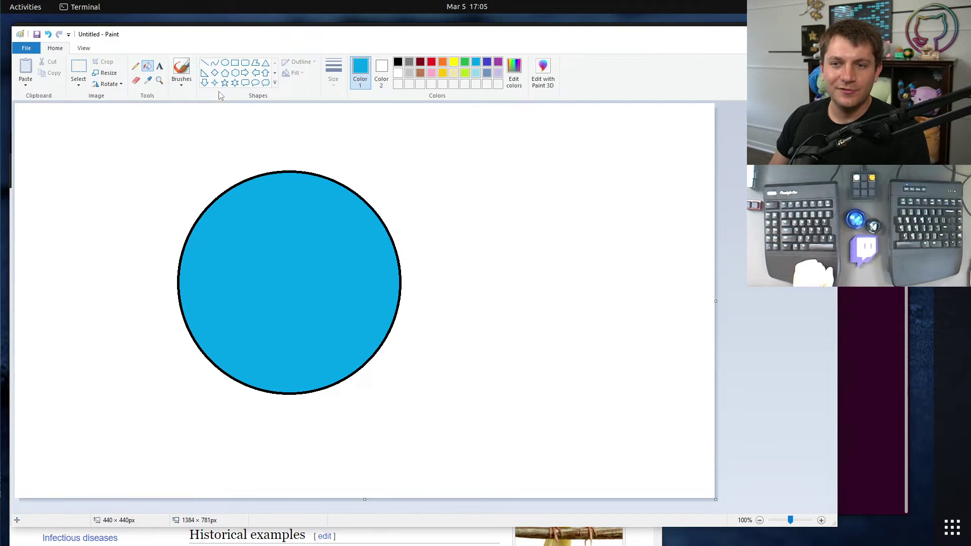
Try a horizontal line above the circle, then undo it.
left_click(204, 63)
mouse_move(210, 140)
left_mouse_down()
mouse_move(547, 133)
mouse_move(550, 141)
left_mouse_up()
key("ctrl+z")
Draw a black horizontal timeline above the circle with a small light-blue ring on its left part.
left_click(398, 62)
left_click_drag(188, 130, 492, 128)
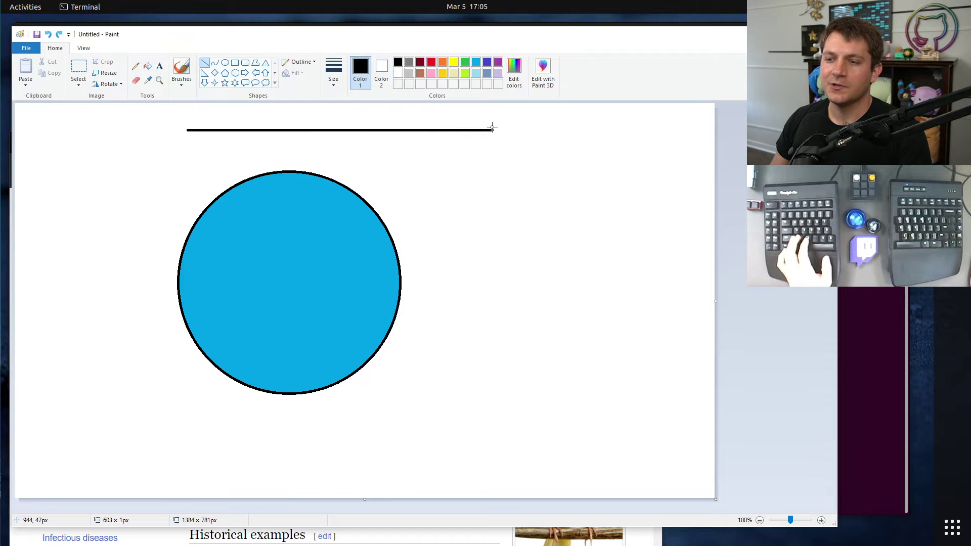
left_click(225, 62)
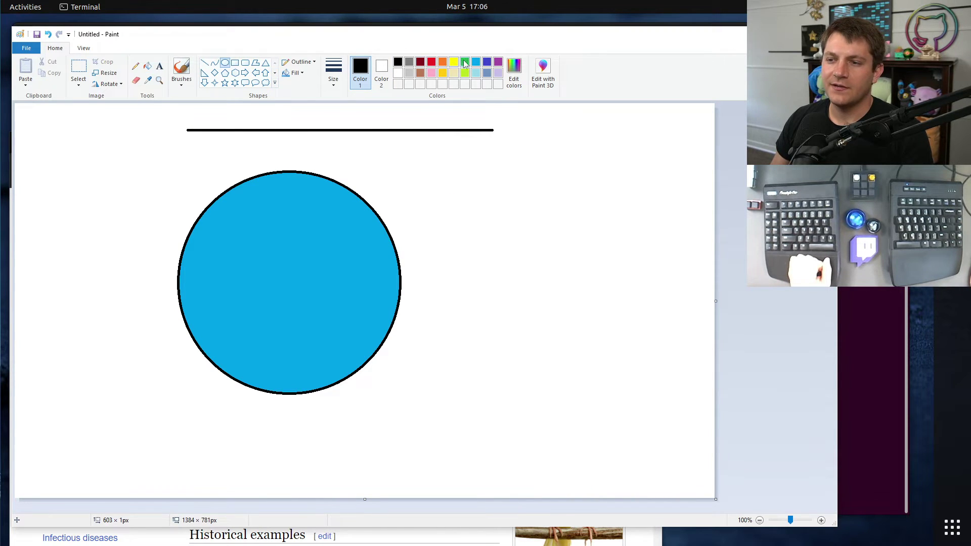
left_click(476, 62)
left_click_drag(231, 125, 239, 135)
left_click(557, 259)
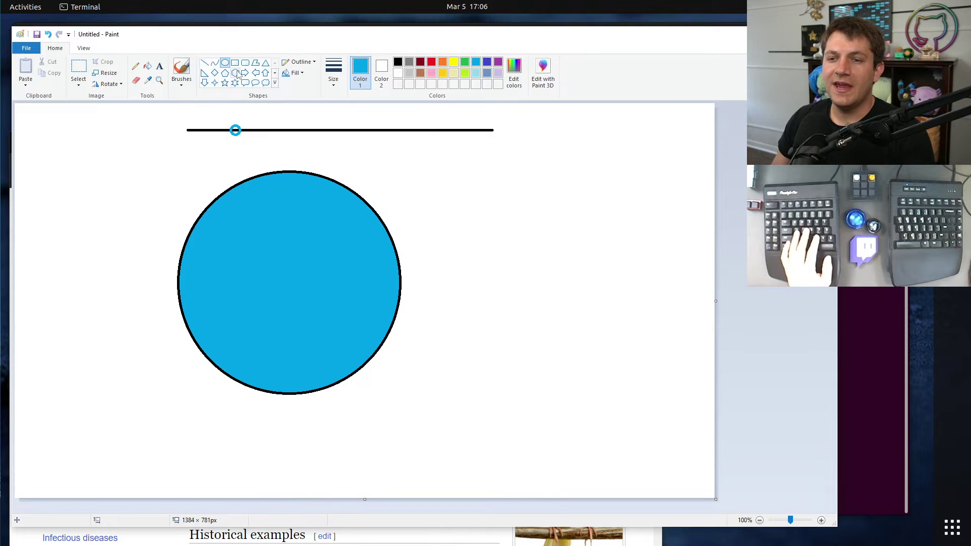
Add a small red ring near the timeline's middle, redrawing it smaller after an undo.
left_click(431, 61)
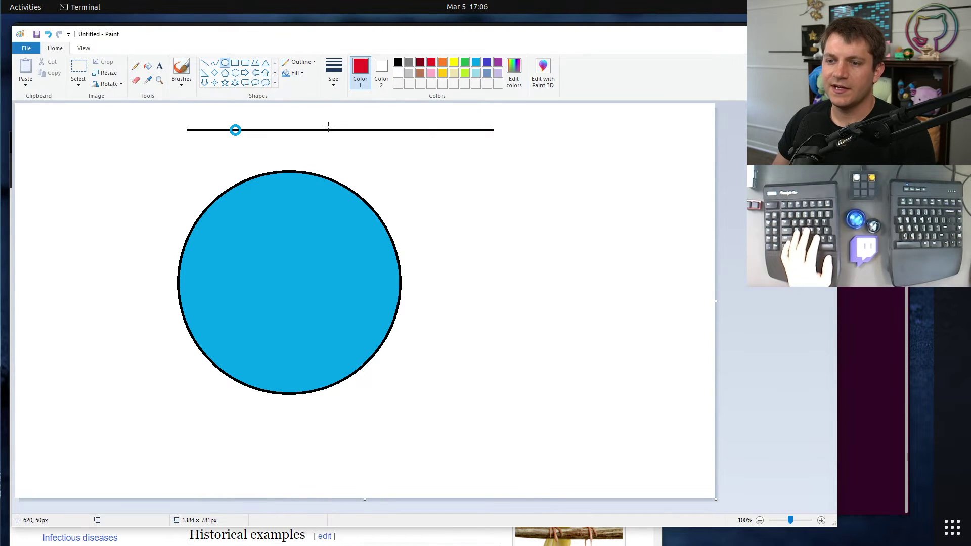
left_click_drag(328, 123, 339, 134)
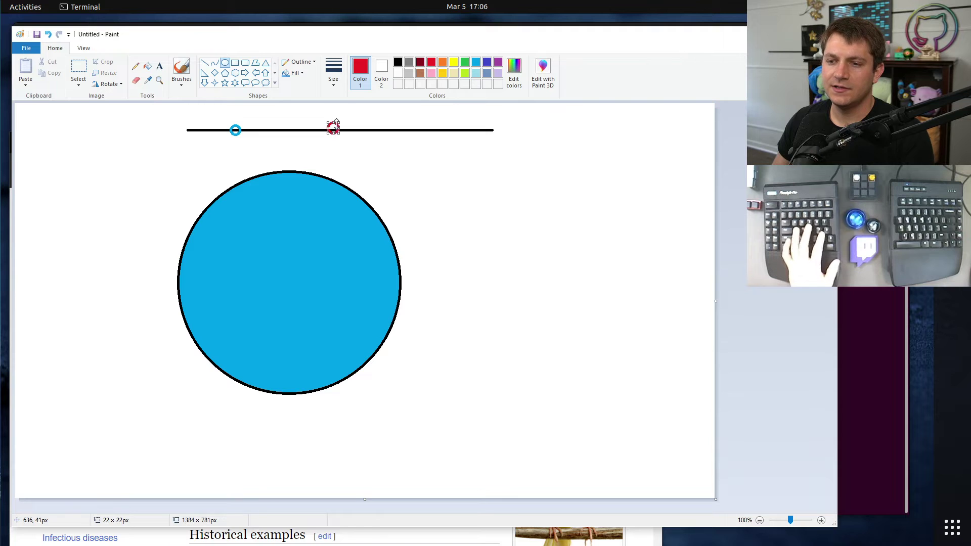
key("ctrl+z")
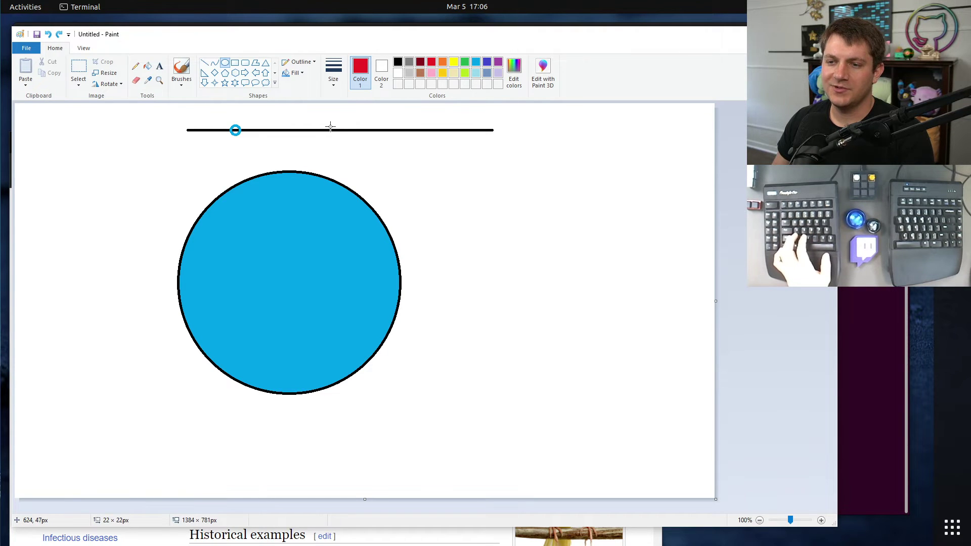
left_click_drag(330, 127, 337, 133)
left_click(419, 217)
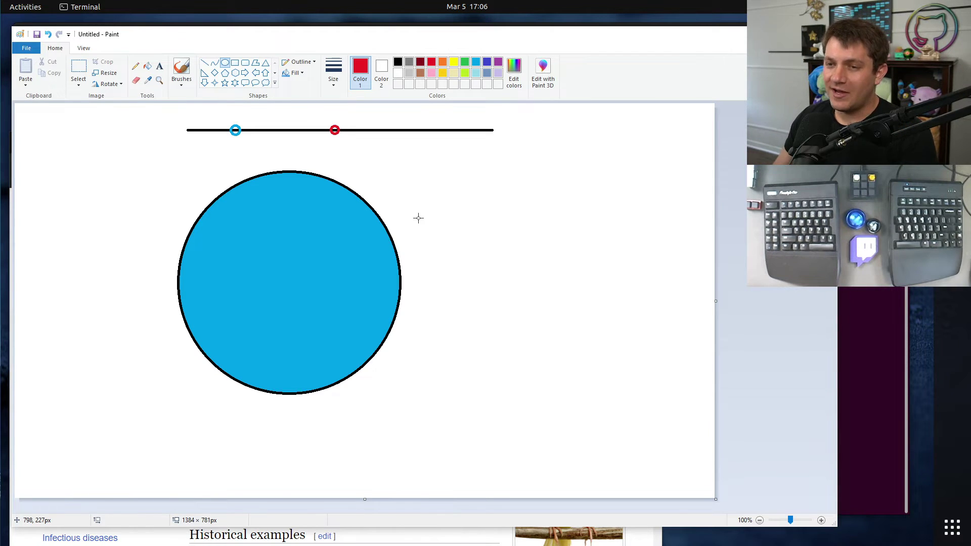
left_click(204, 64)
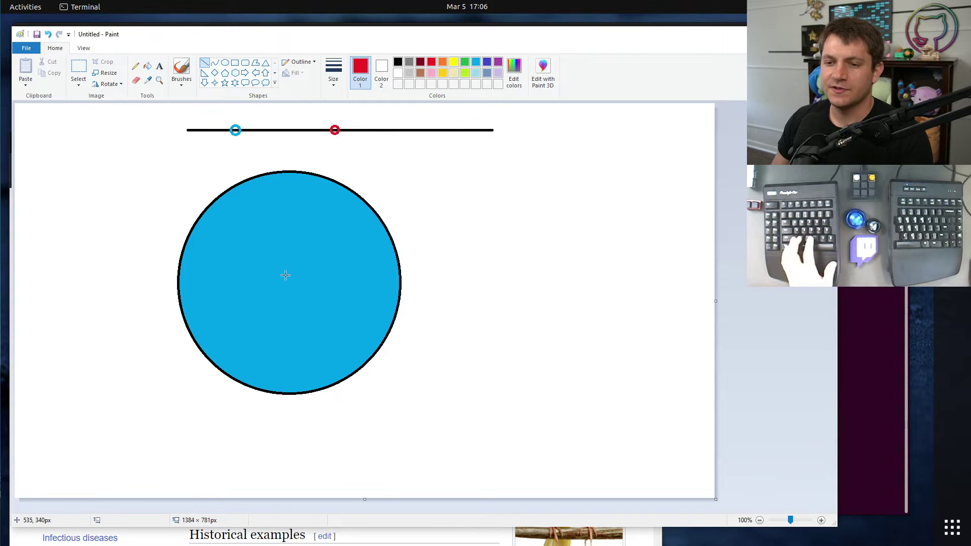
Draw a red line from the circle's centre to its edge and fill the wedge red.
mouse_move(287, 271)
left_mouse_down()
mouse_move(312, 391)
mouse_move(288, 271)
left_mouse_up()
left_click(147, 66)
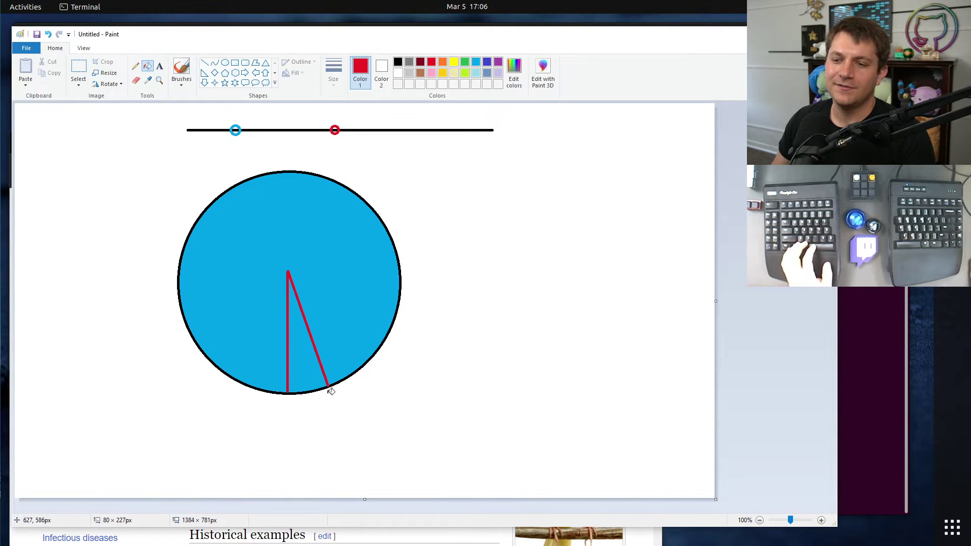
left_click(306, 361)
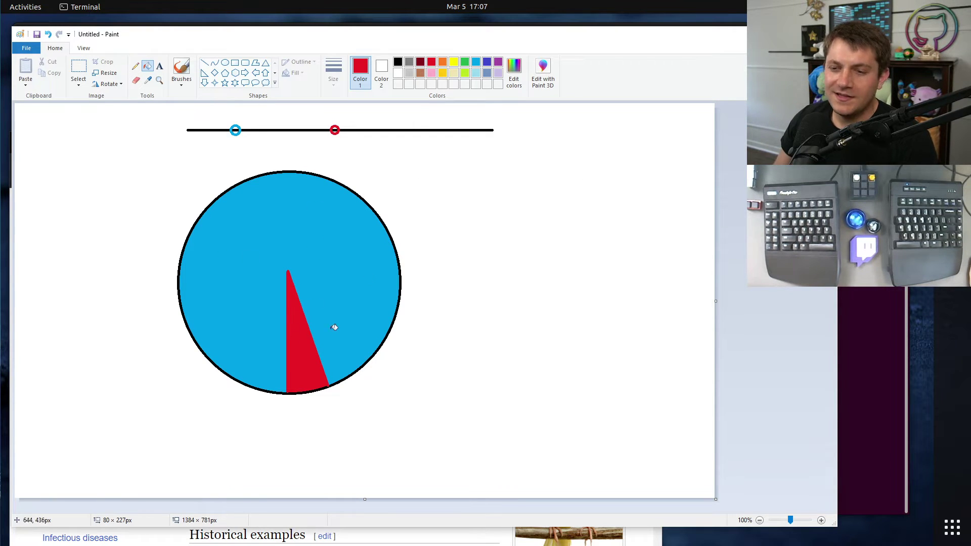
left_click(245, 64)
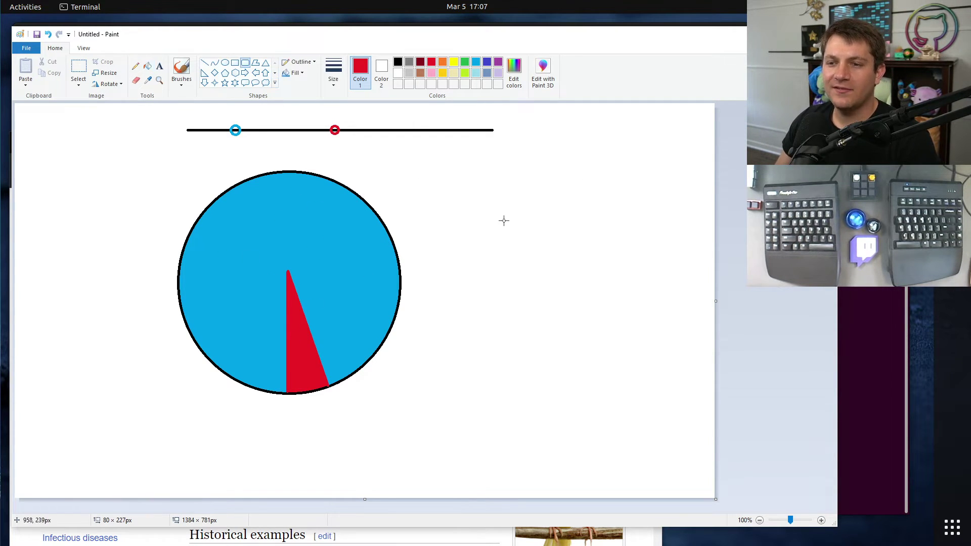
Draw a wide green rounded box right of the circle labelled 'load balancer'.
left_click(466, 63)
left_click_drag(445, 179, 670, 228)
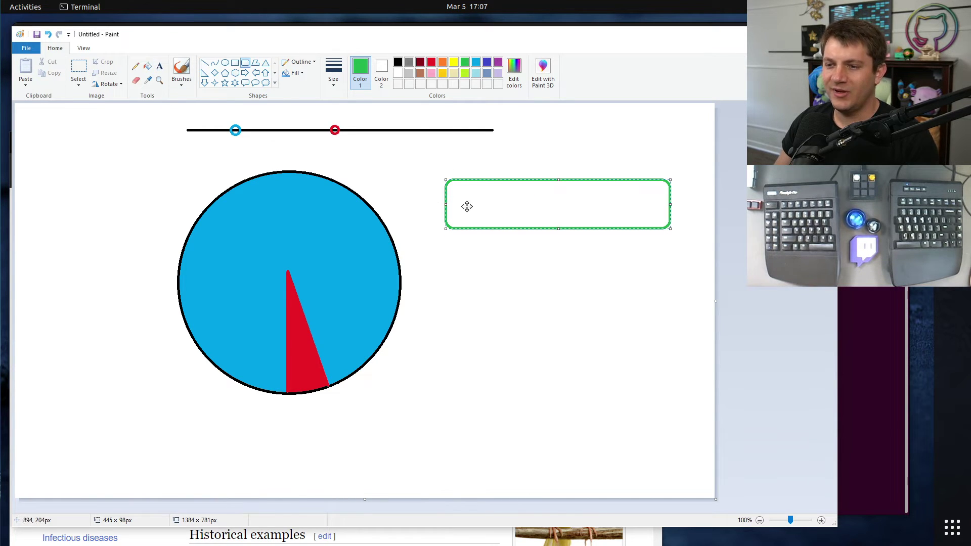
key("Escape")
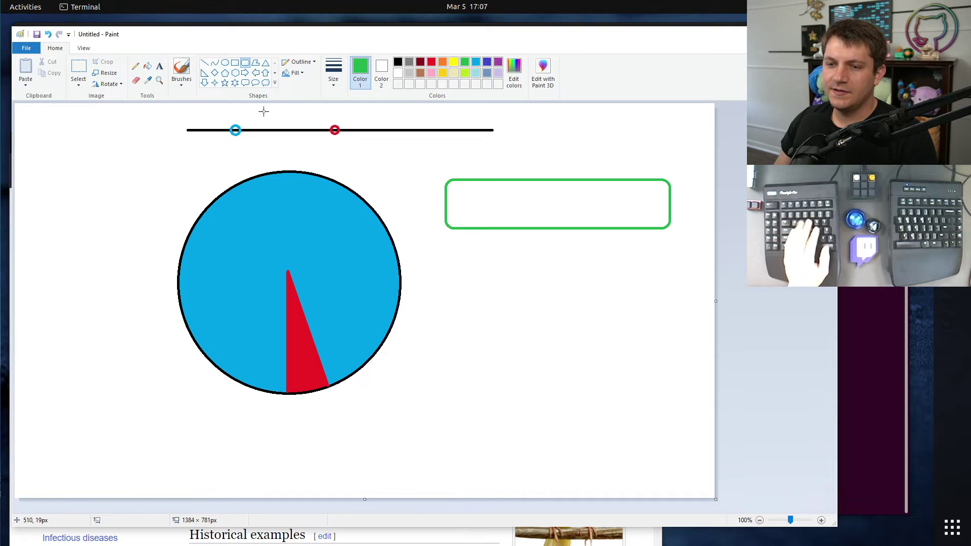
left_click(159, 66)
left_click(470, 209)
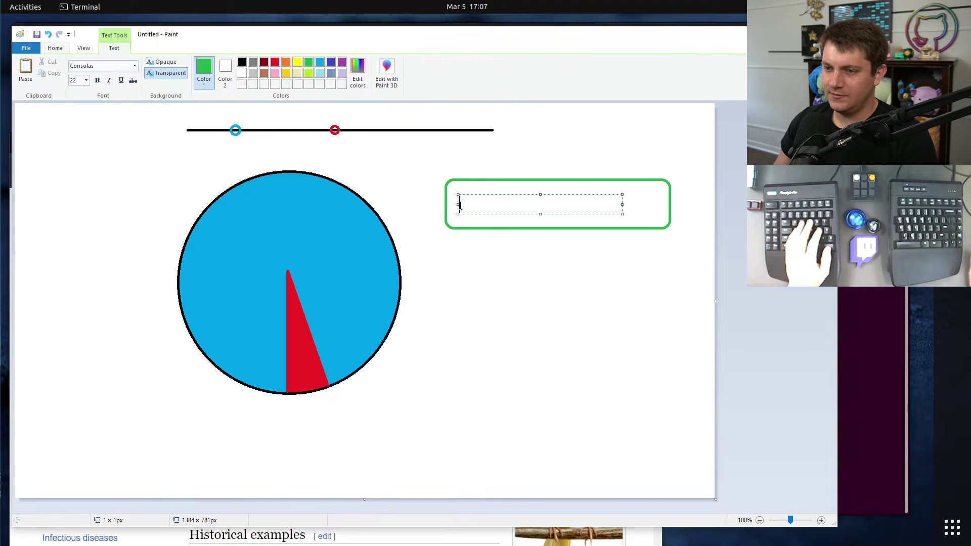
type("load balancer")
left_click(436, 322)
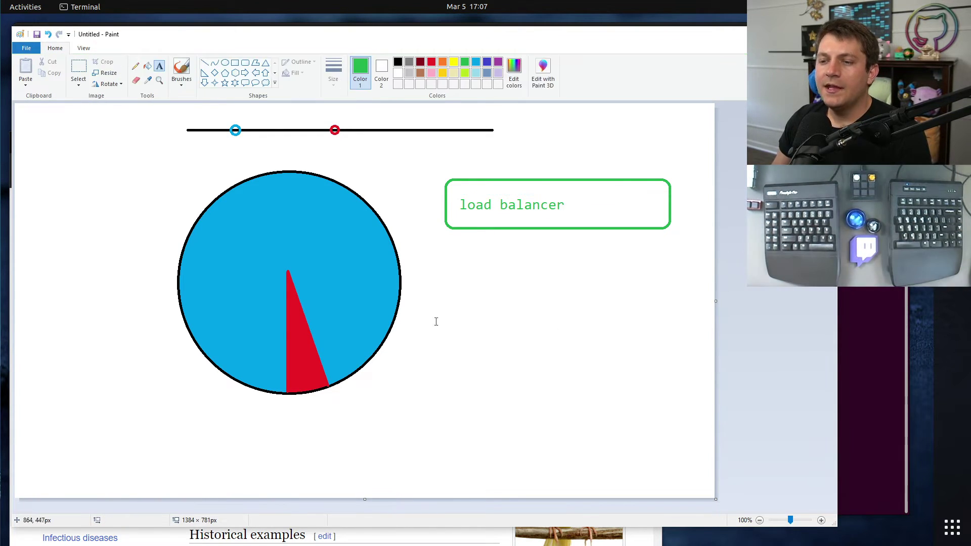
Draw a taller green rounded box below it and label it '100 hosts' near the top-left.
left_click(245, 63)
left_click_drag(430, 249, 609, 385)
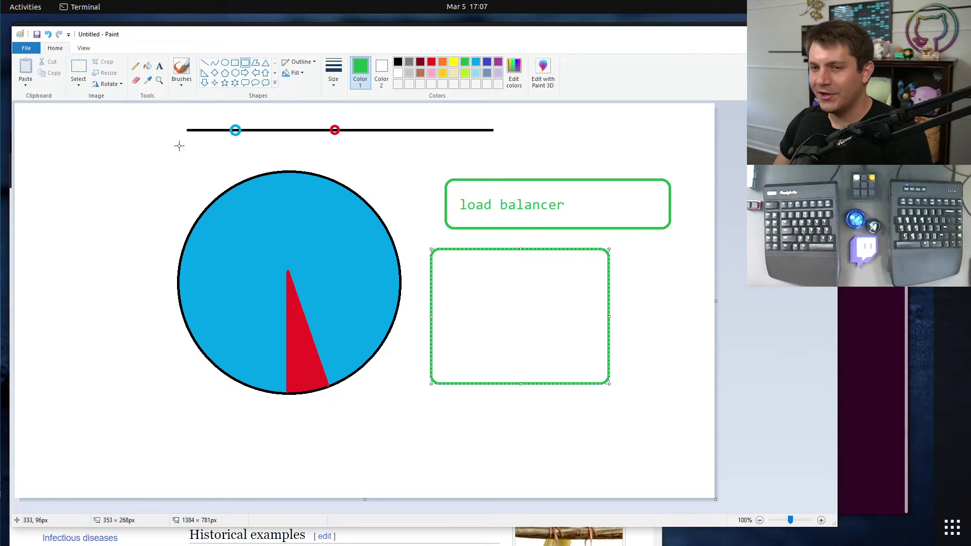
left_click(160, 66)
left_click(435, 255)
type("10")
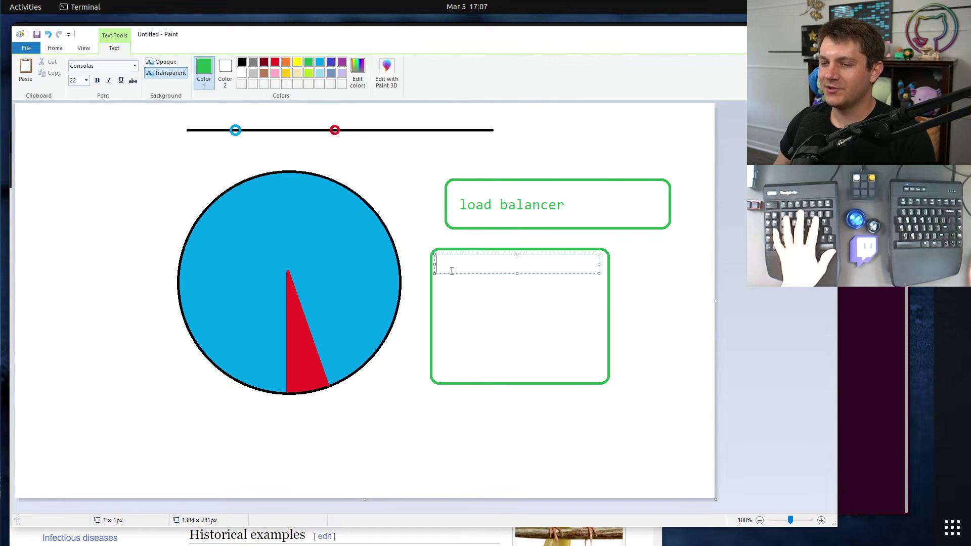
type("0 hosts")
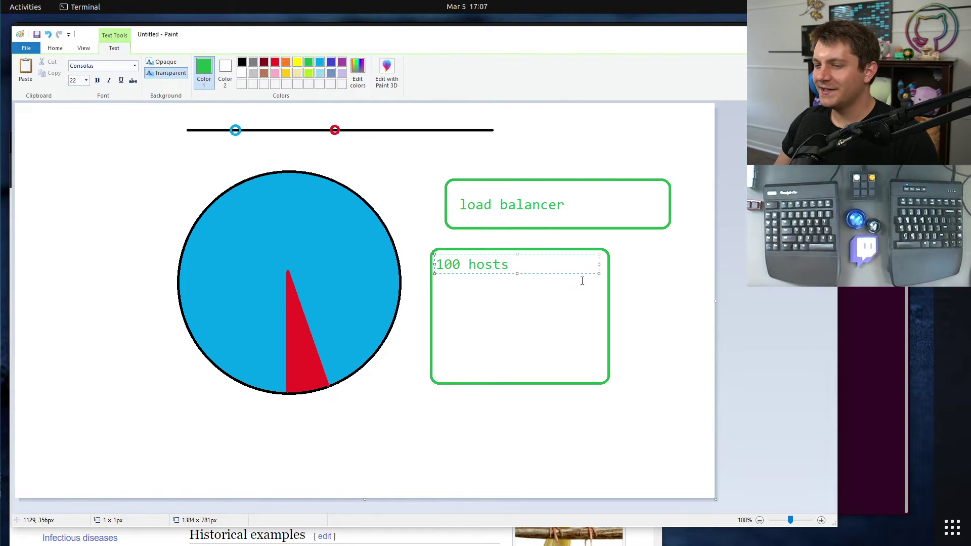
left_click_drag(543, 255, 549, 261)
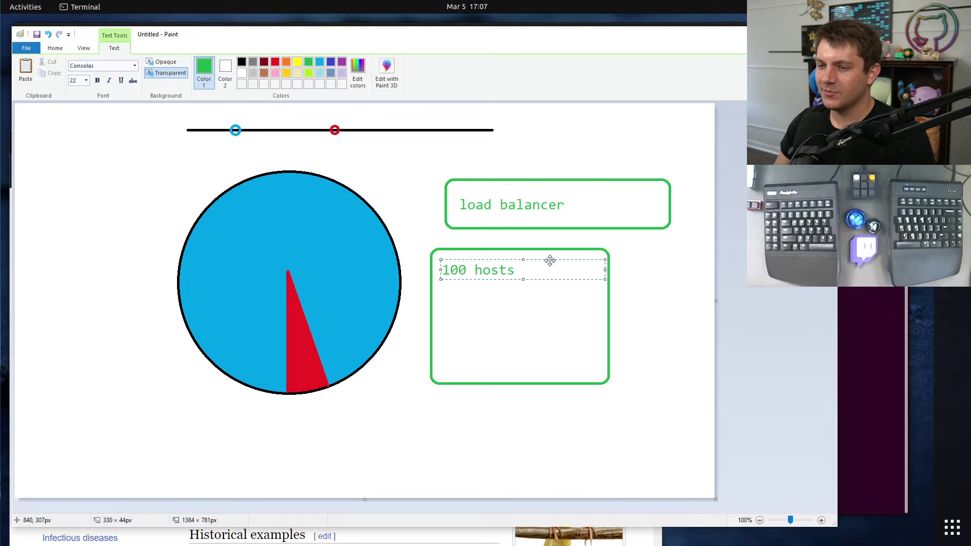
left_click(531, 234)
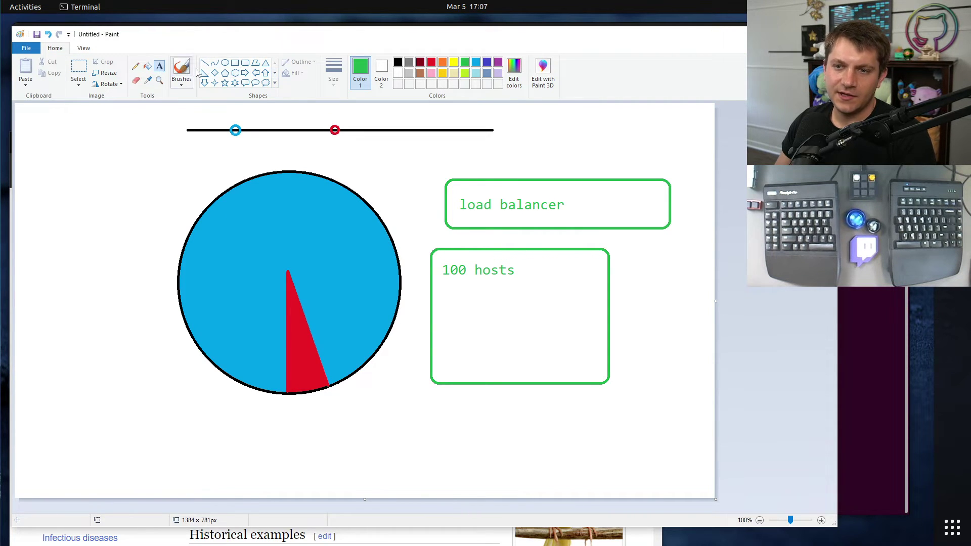
Fill the interior of the 100 hosts box with light blue.
left_click(147, 66)
left_click(476, 62)
left_click(513, 317)
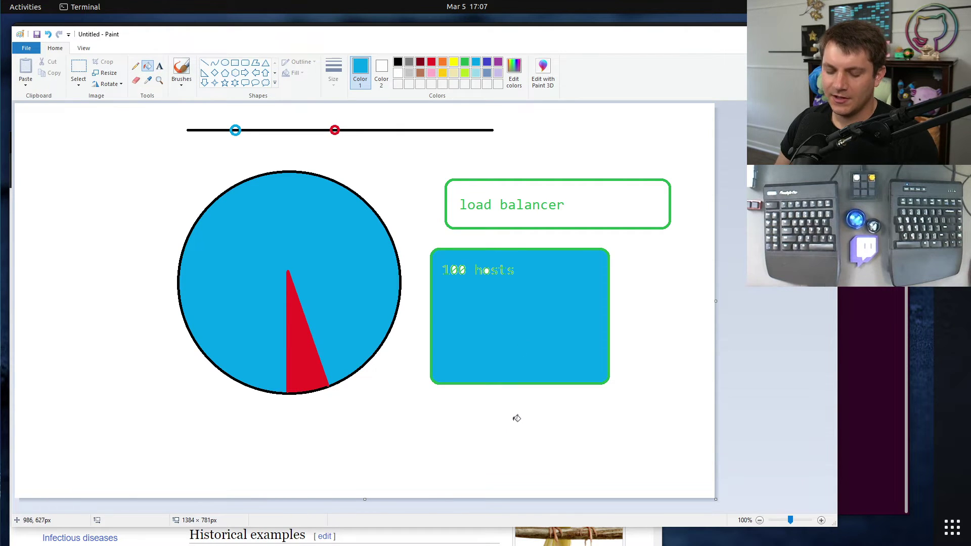
key("ctrl+z")
key("ctrl+z")
left_click(503, 253)
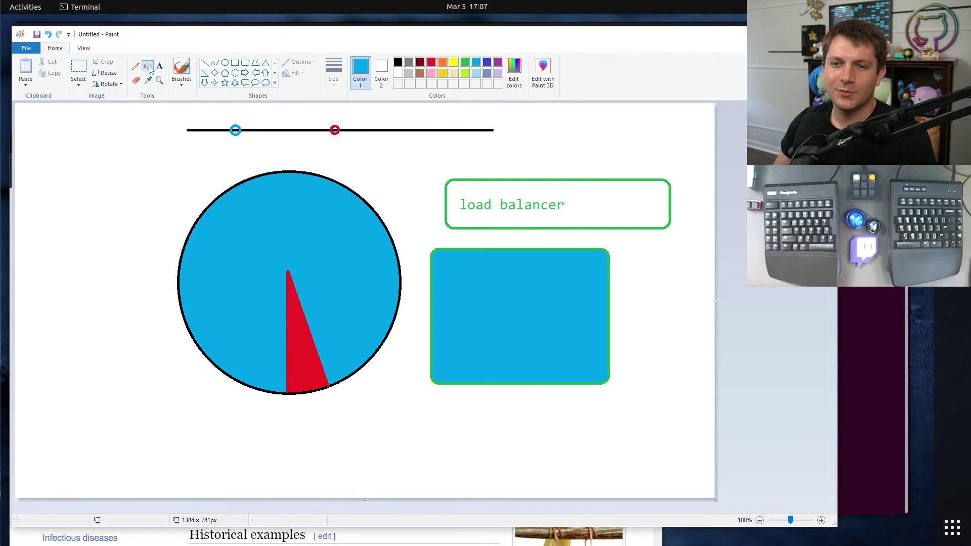
Label the blue box in black with '100 hosts / pods / ...'.
left_click(159, 66)
left_click(398, 62)
left_click(441, 265)
type("100")
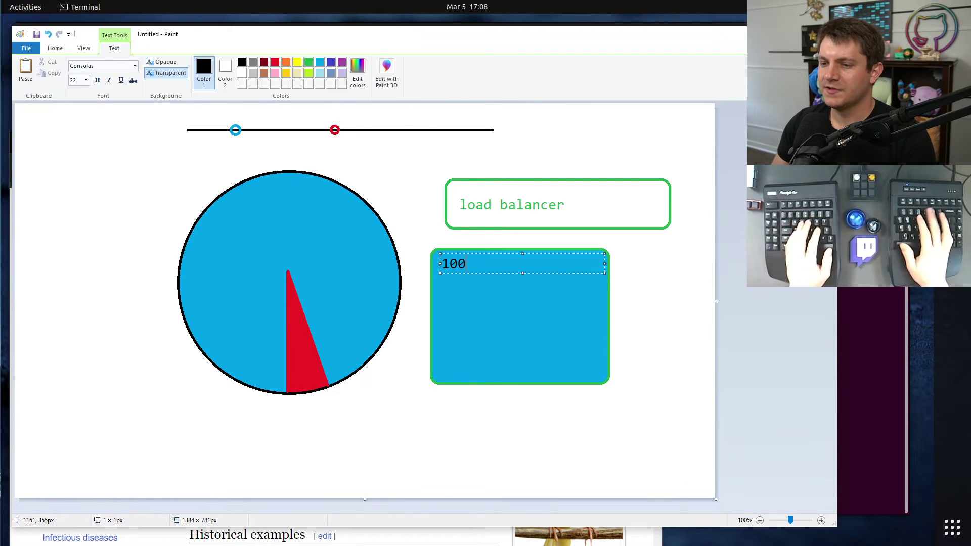
type(" hosts / pods /")
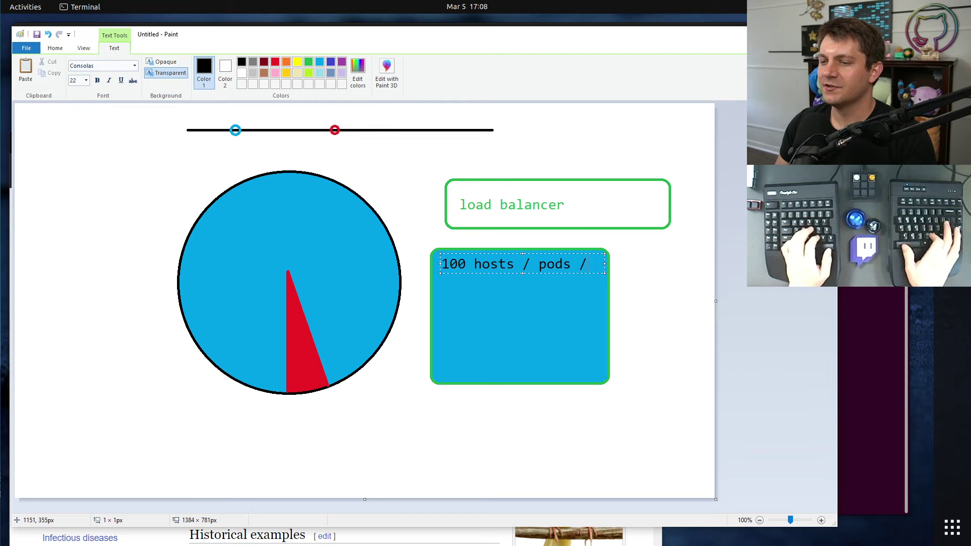
key("BackSpace")
key("BackSpace")
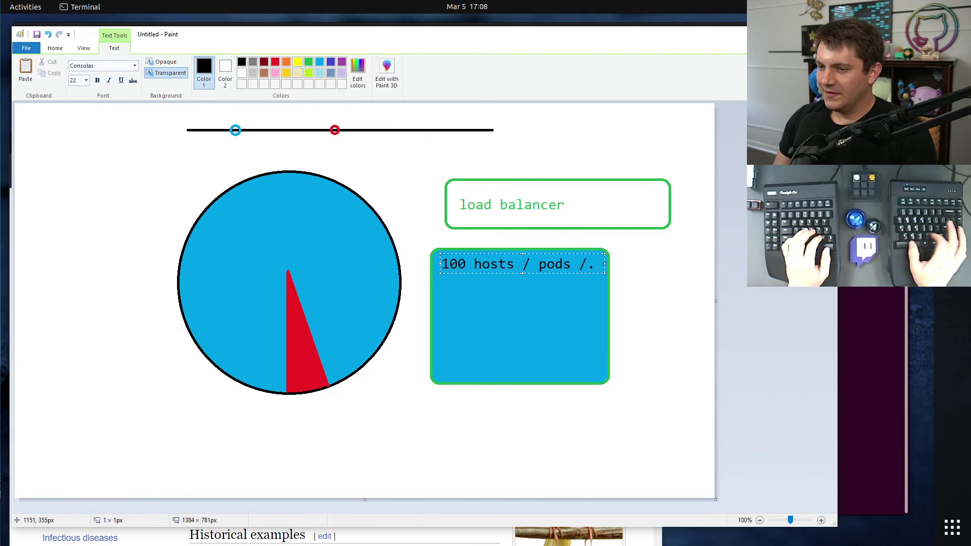
key("BackSpace")
type("...")
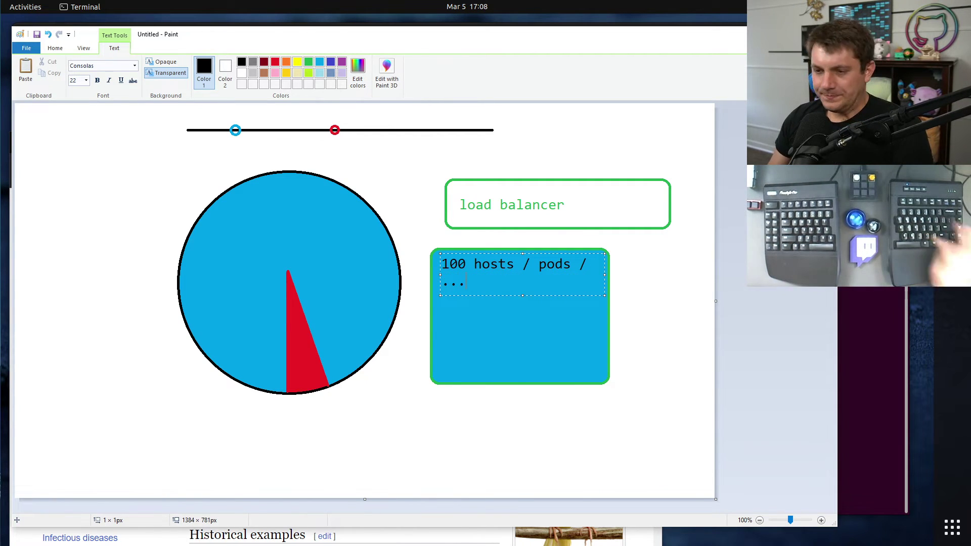
left_click(635, 438)
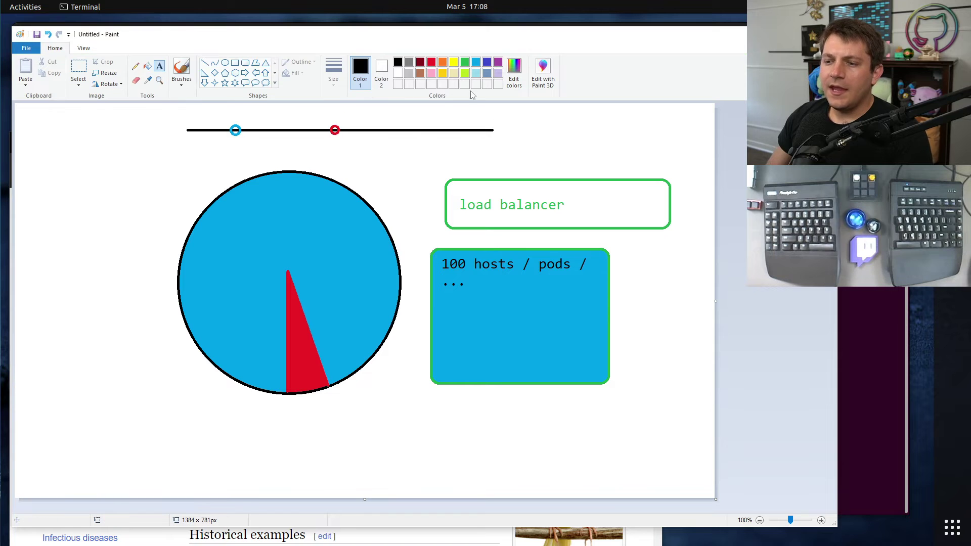
left_click(245, 62)
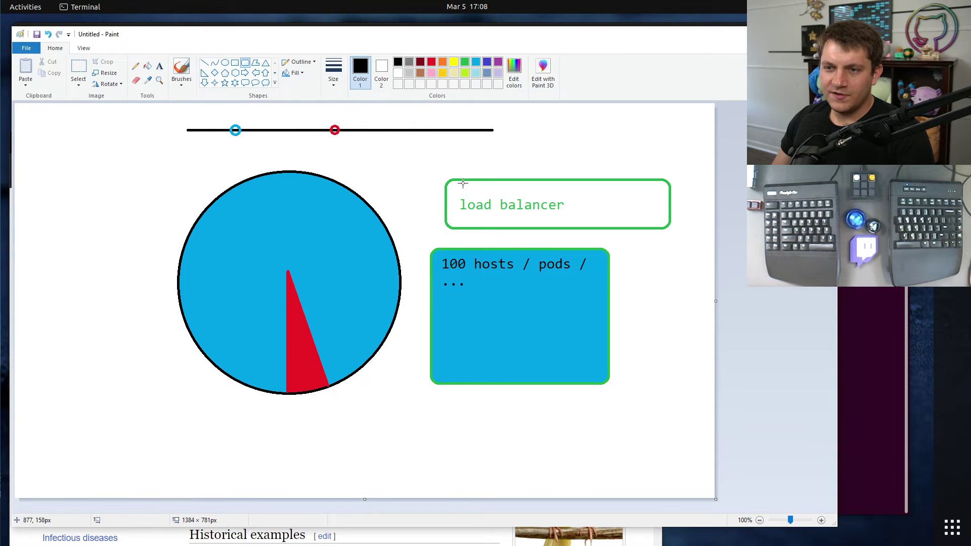
Draw a tall narrow rounded box right of the blue box and fill it red.
mouse_move(622, 249)
left_mouse_down()
mouse_move(662, 377)
mouse_move(651, 383)
left_mouse_up()
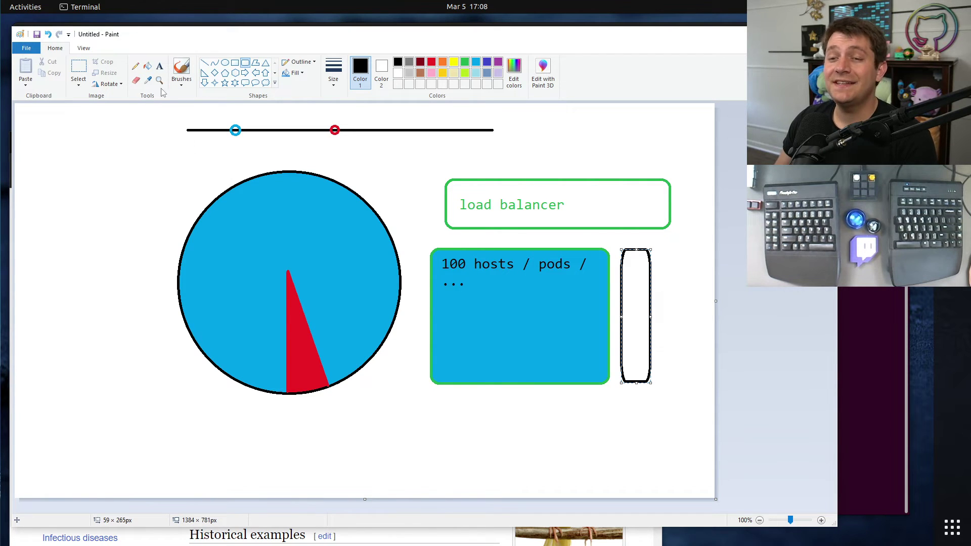
left_click(148, 66)
left_click(431, 62)
left_click(643, 300)
Add the red label '1-3 hosts' above the narrow red box.
left_click(159, 66)
left_click(625, 243)
type("1")
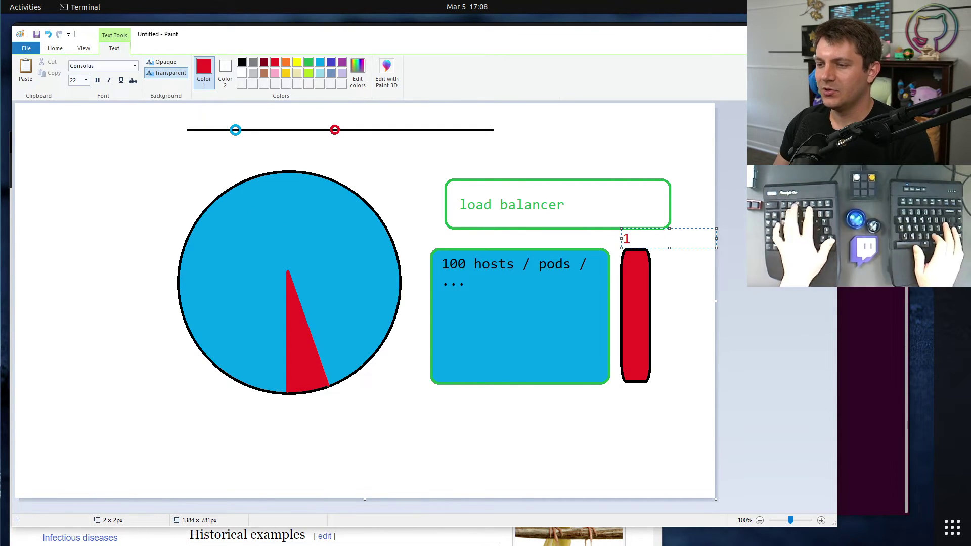
type("-3 hjop")
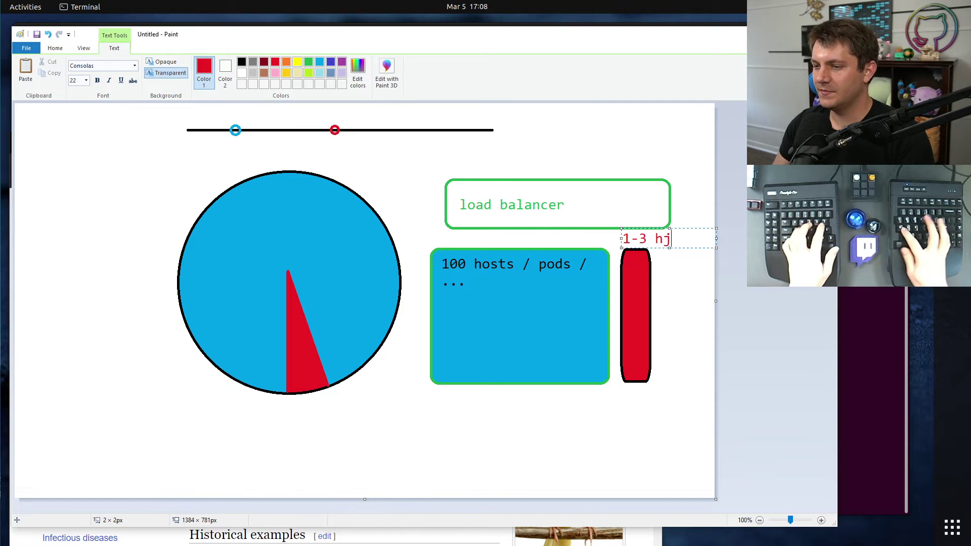
key("BackSpace")
key("BackSpace")
key("BackSpace")
type("osts")
left_click(704, 351)
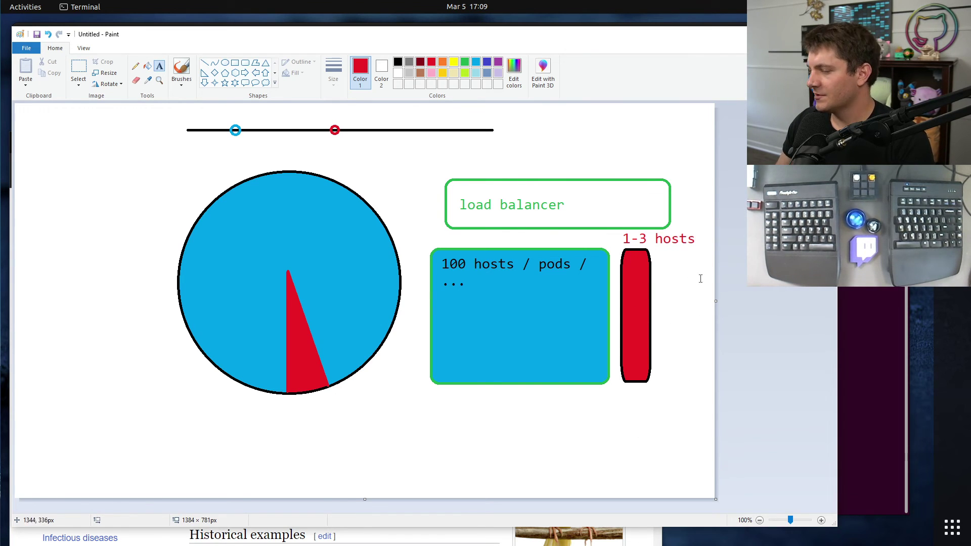
left_click(147, 66)
left_click(476, 62)
left_click(638, 291)
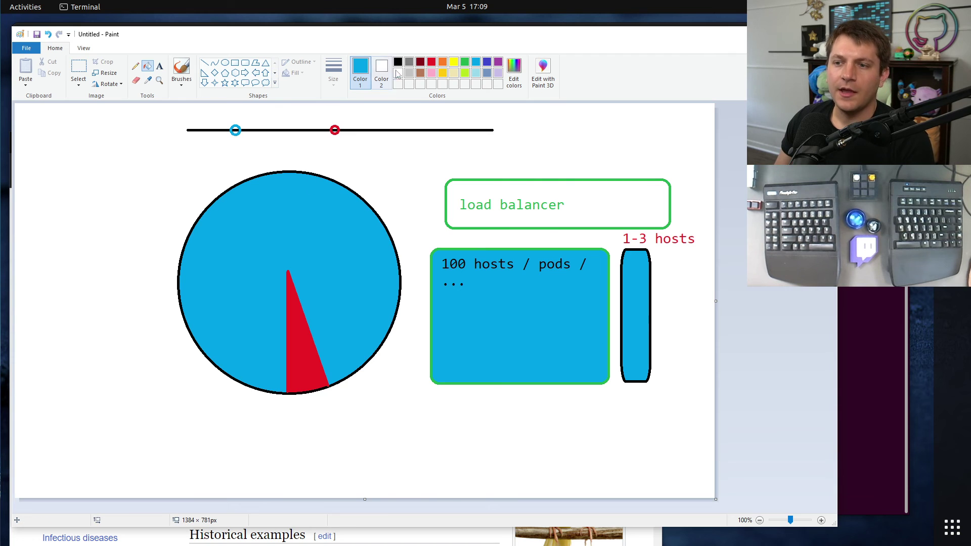
left_click(431, 62)
left_click(643, 324)
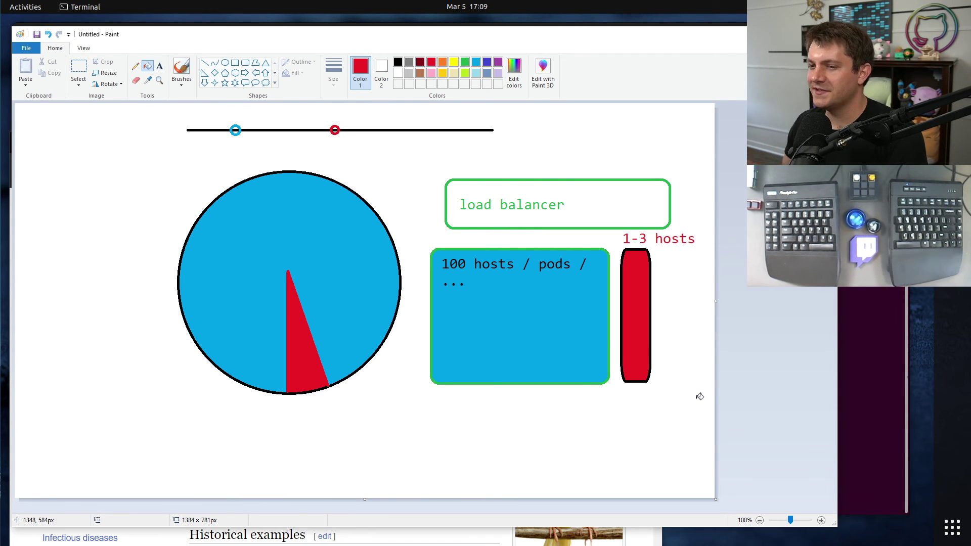
left_click(567, 320)
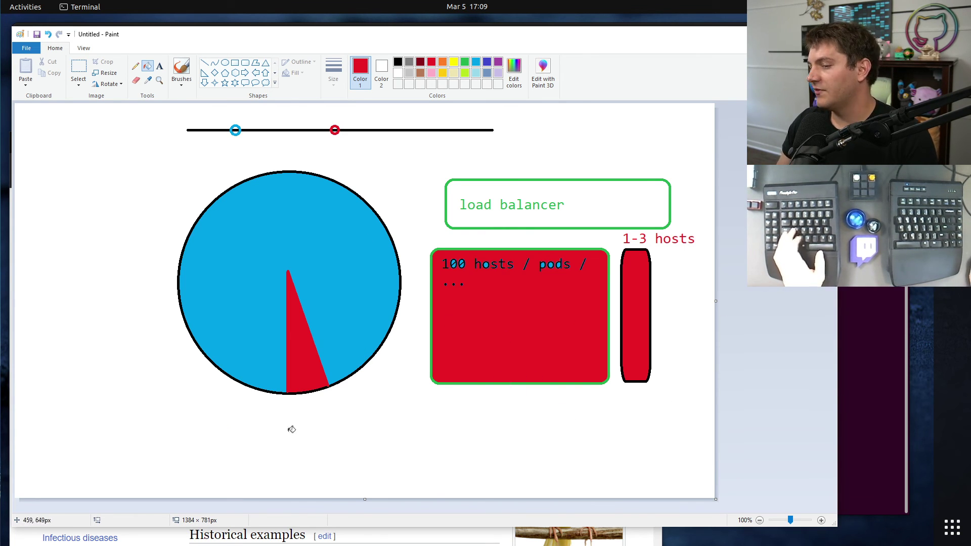
key("ctrl+z")
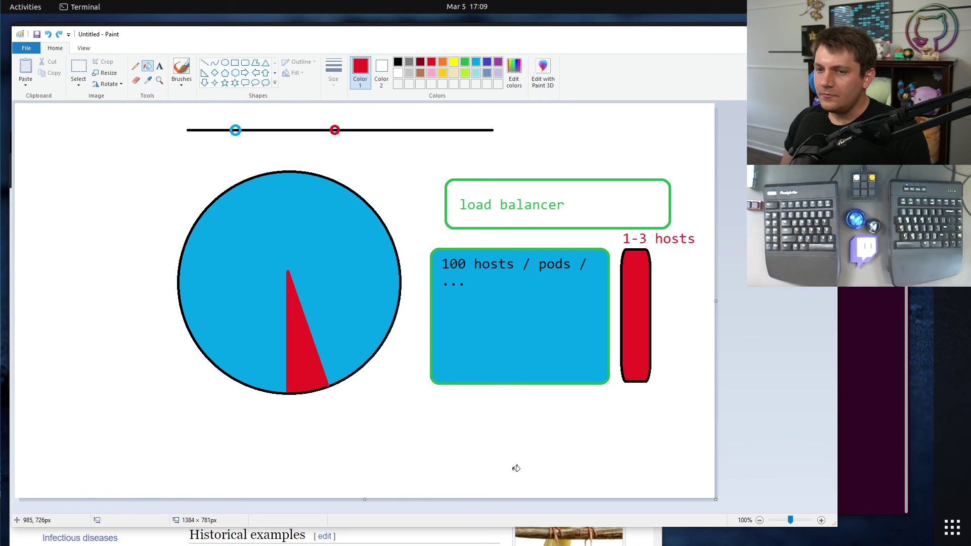